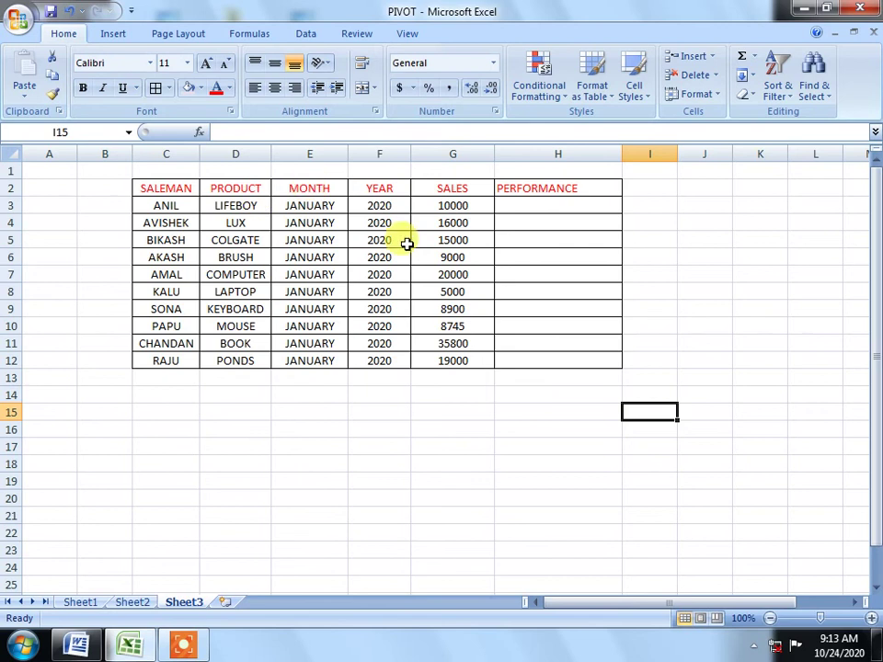
# Widen the PERFORMANCE column H very slightly
pyautogui.click(538, 204)
pyautogui.moveTo(621, 153); pyautogui.dragTo(624, 154)
pyautogui.click(615, 238)
pyautogui.click(564, 207)
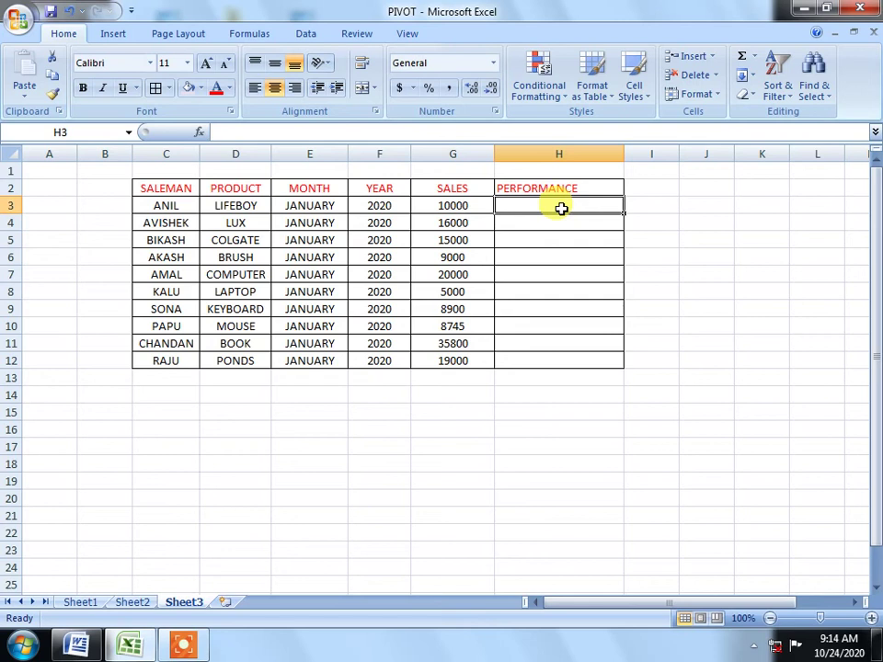
pyautogui.click(552, 257)
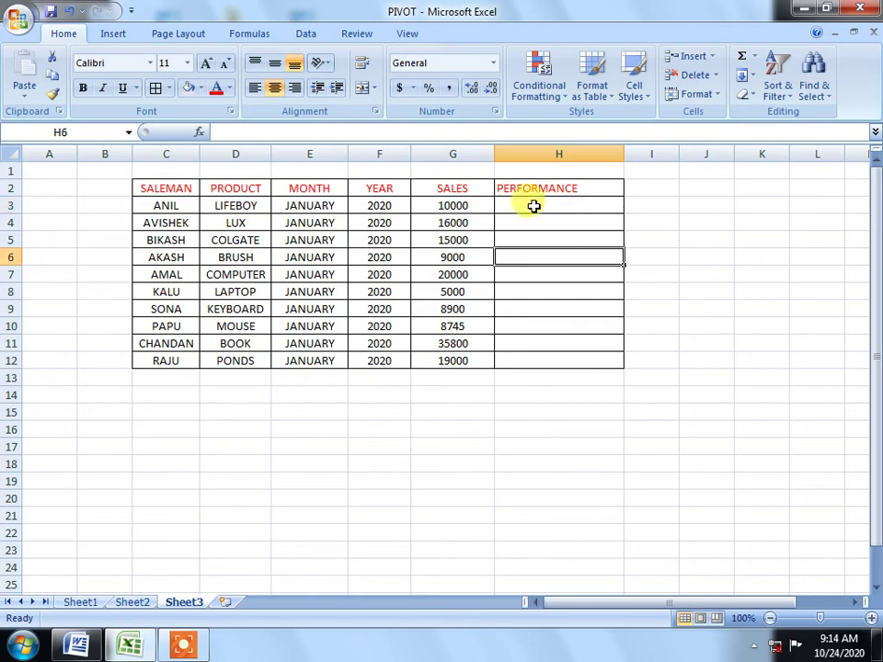
# Start an IF formula in cell H3 with the logical test G3>=25000
pyautogui.click(532, 205)
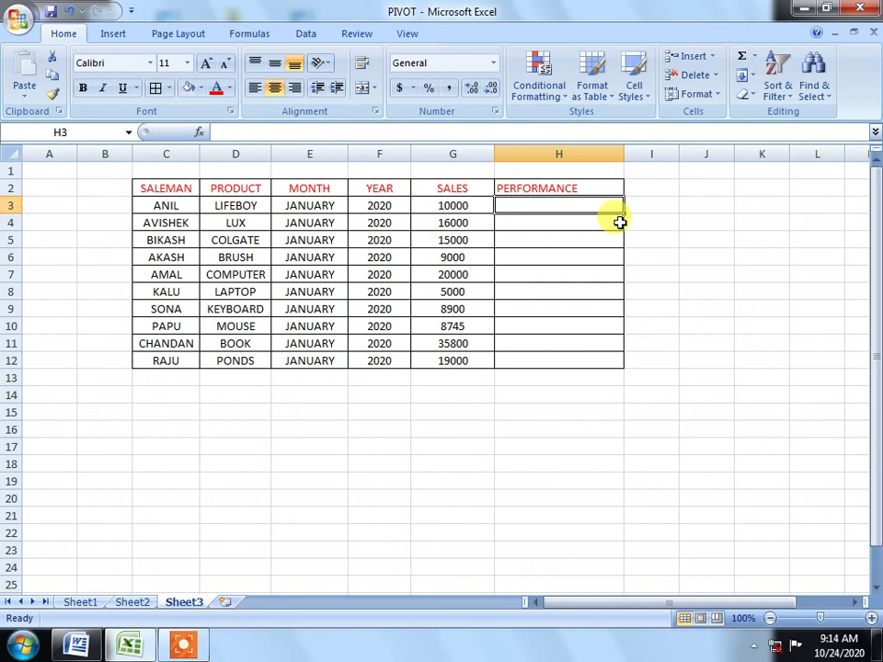
pyautogui.write('=')
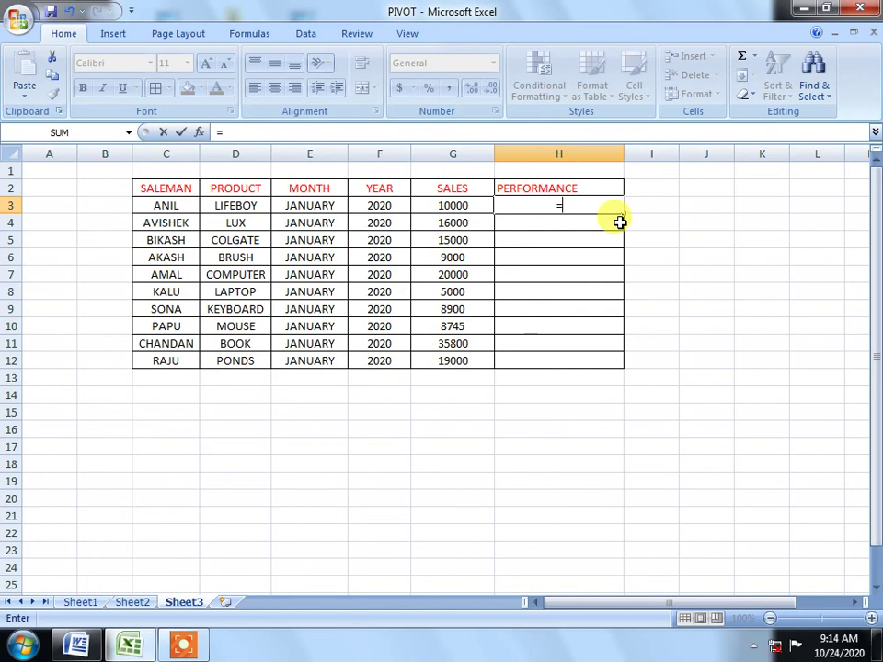
pyautogui.write('IF')
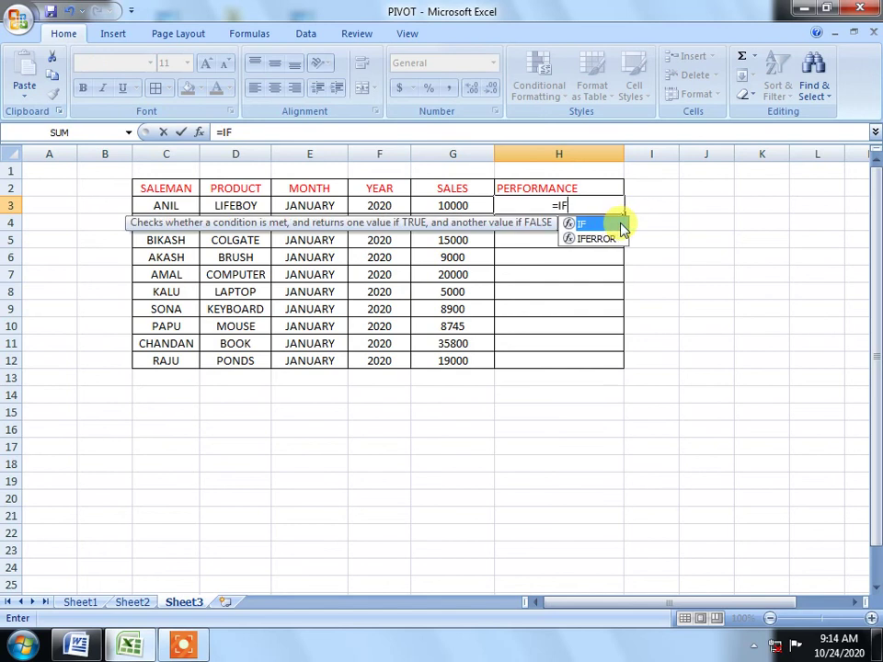
pyautogui.doubleClick(622, 228)
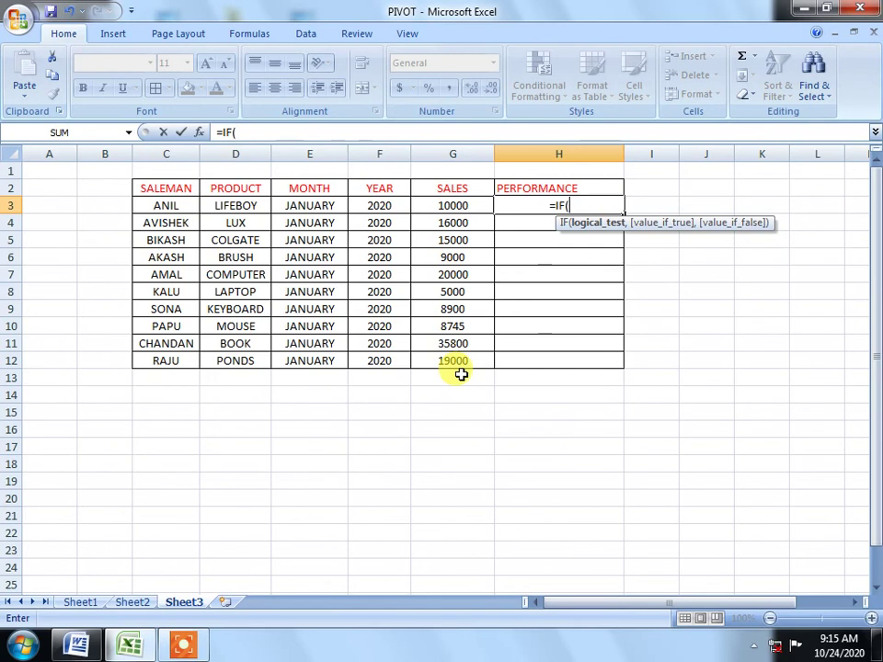
pyautogui.click(454, 206)
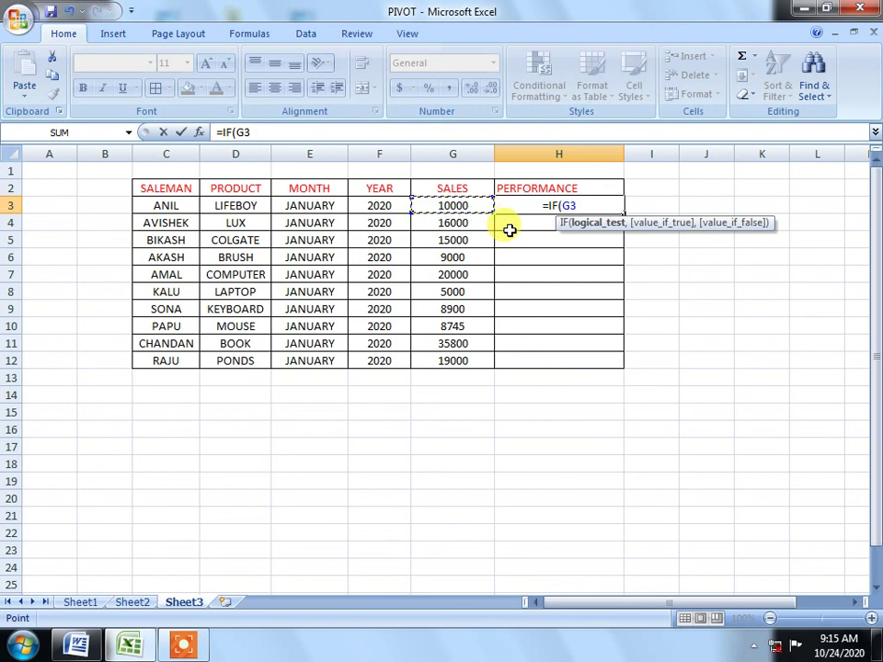
pyautogui.write('>=')
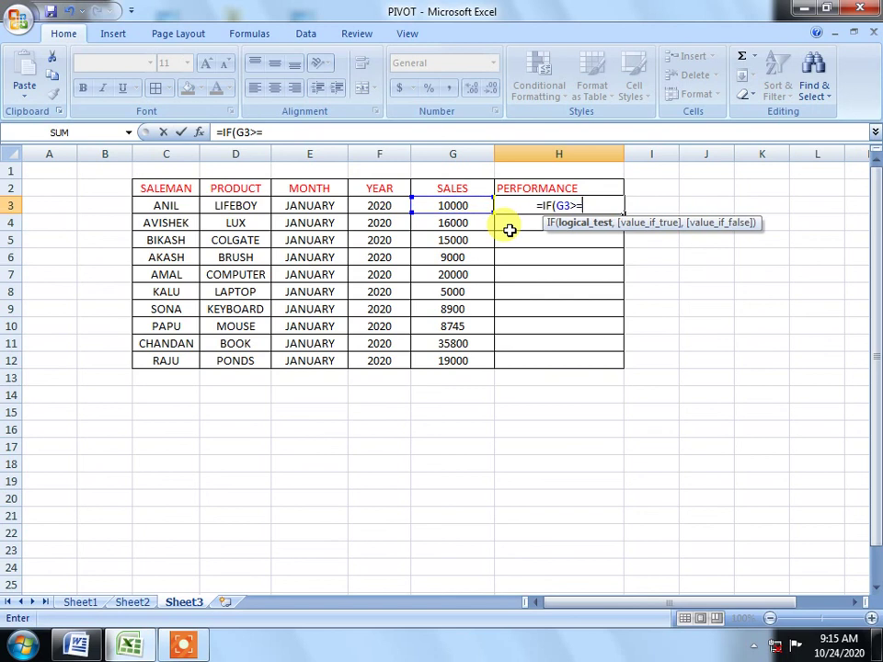
pyautogui.write('25000')
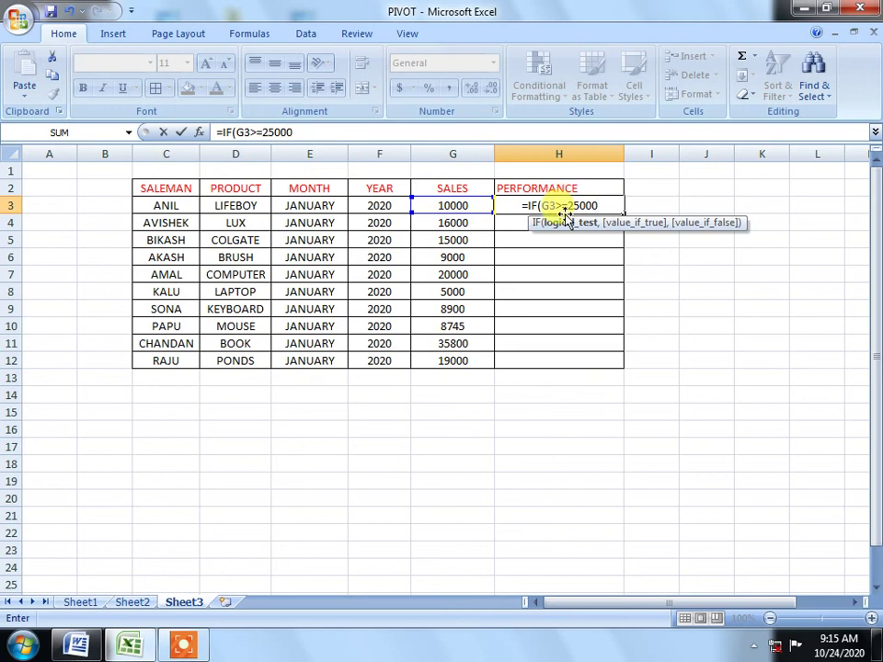
# Add "TARGET COMPLETE" as the value returned when the first test in the H3 formula is true
pyautogui.write(',')
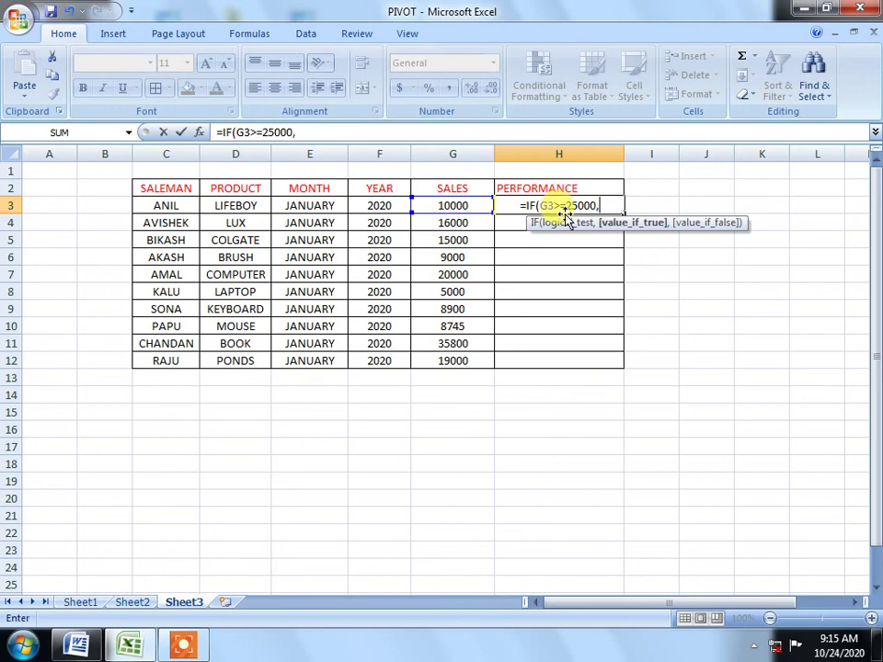
pyautogui.write('"TAG')
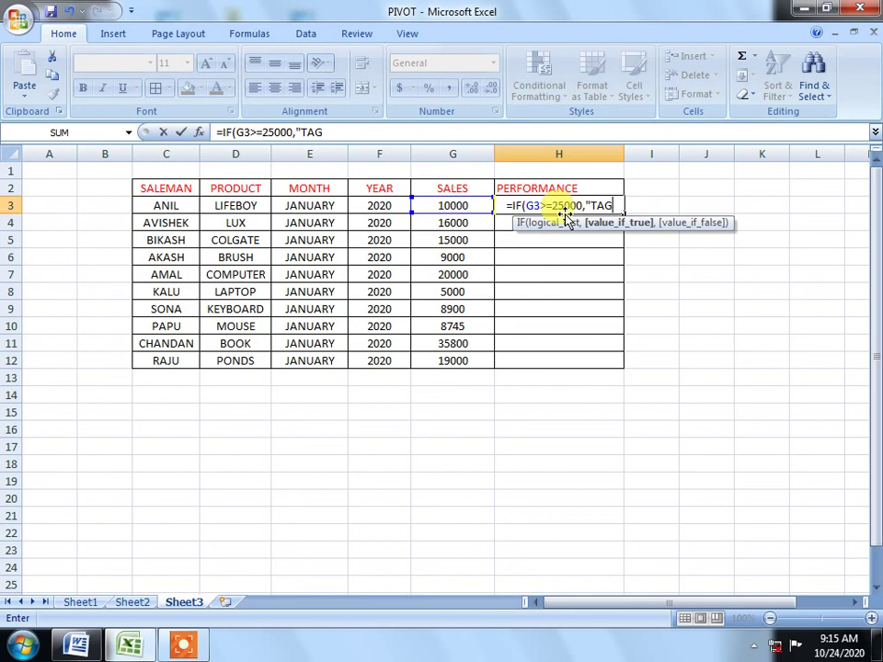
pyautogui.write('E')
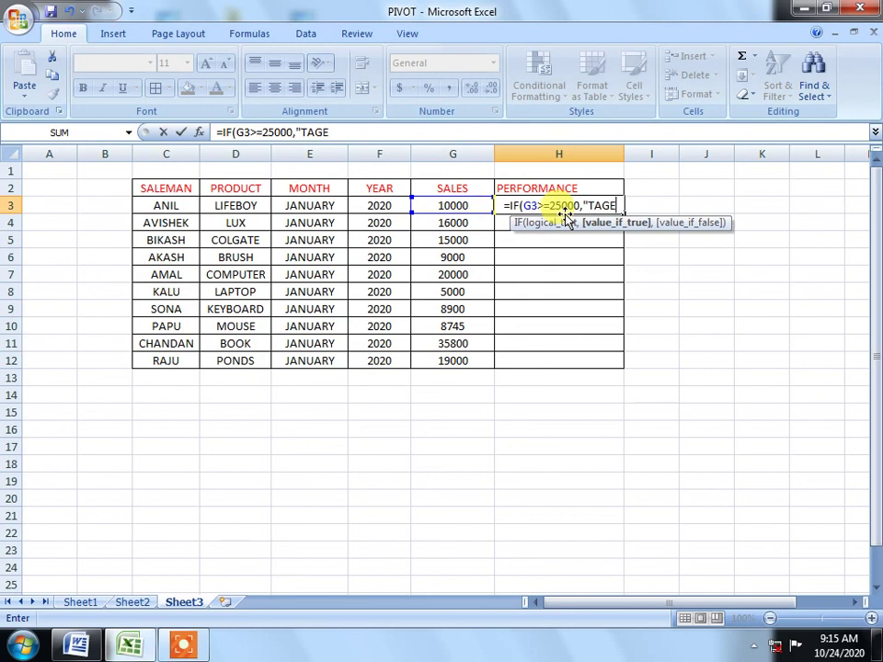
pyautogui.press('BackSpace')
pyautogui.press('BackSpace')
pyautogui.write('RGET')
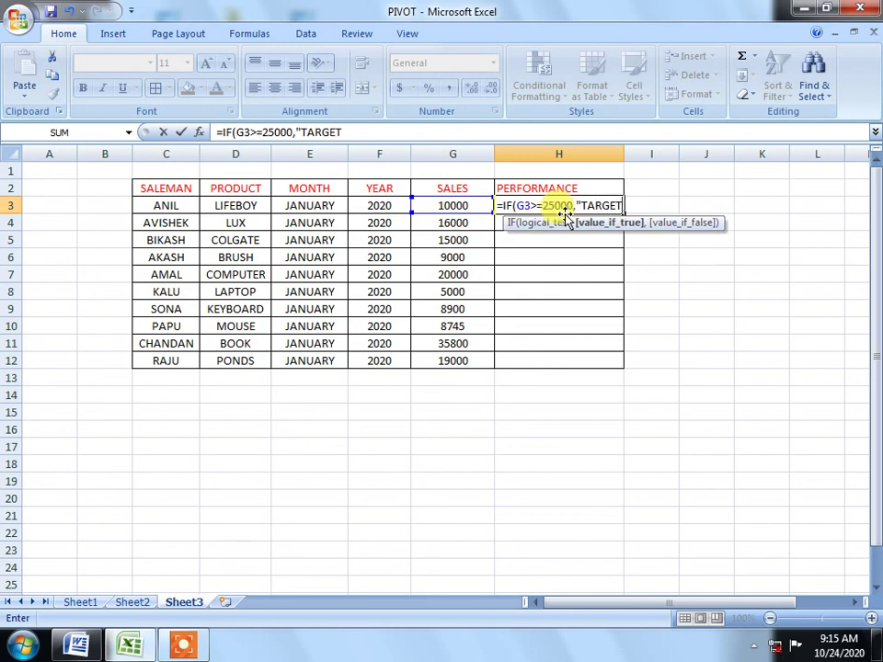
pyautogui.write(' COMPLETE')
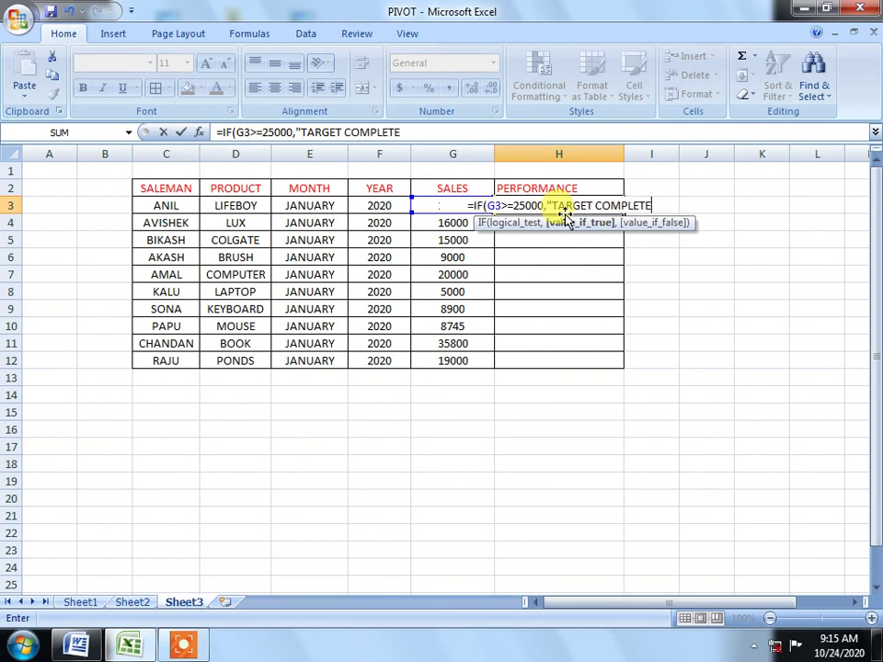
pyautogui.write('",')
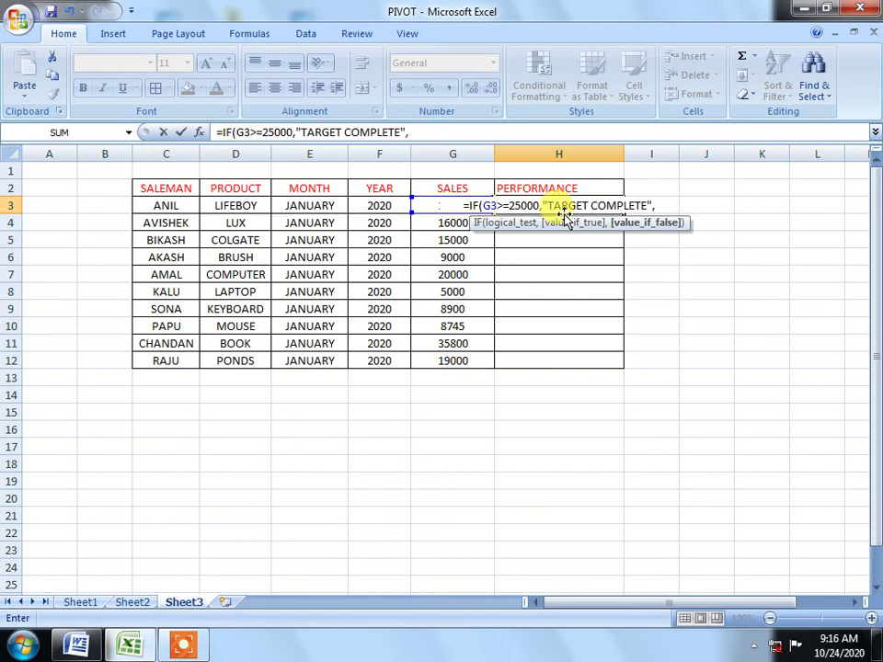
# Nest a second IF as the false value of the H3 formula, with the logical test G3>=15000
pyautogui.write('IF')
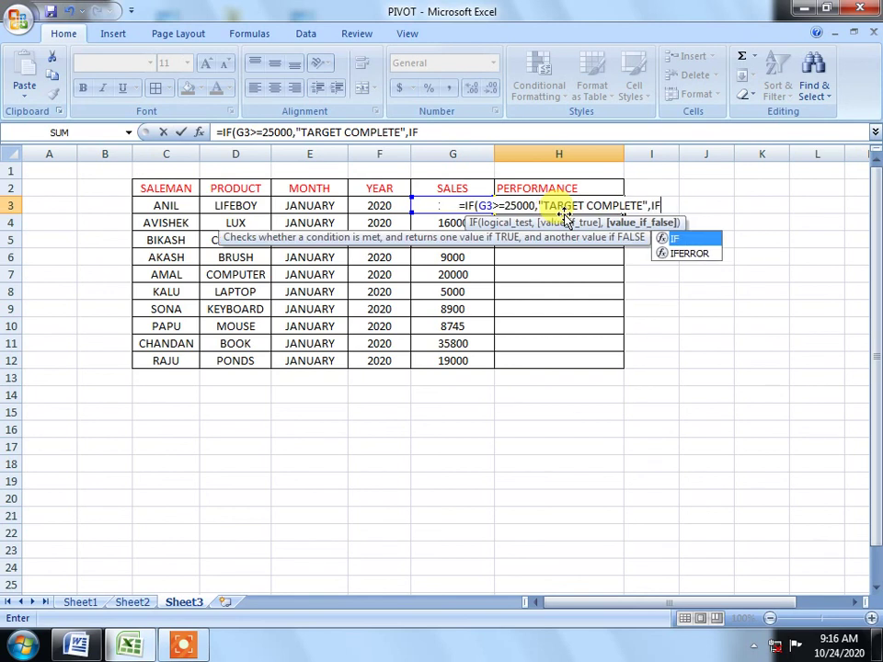
pyautogui.write('(')
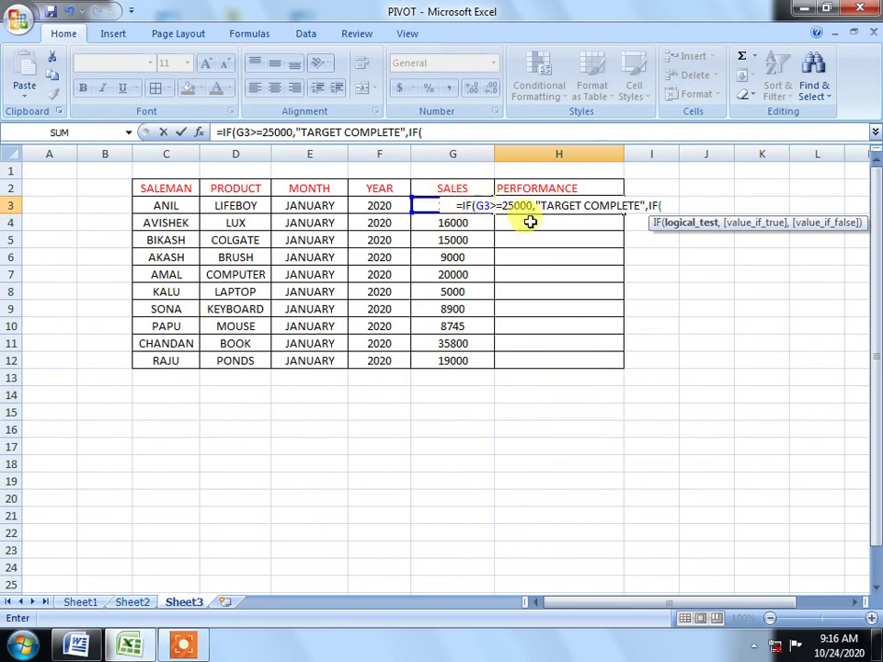
pyautogui.write('GM')
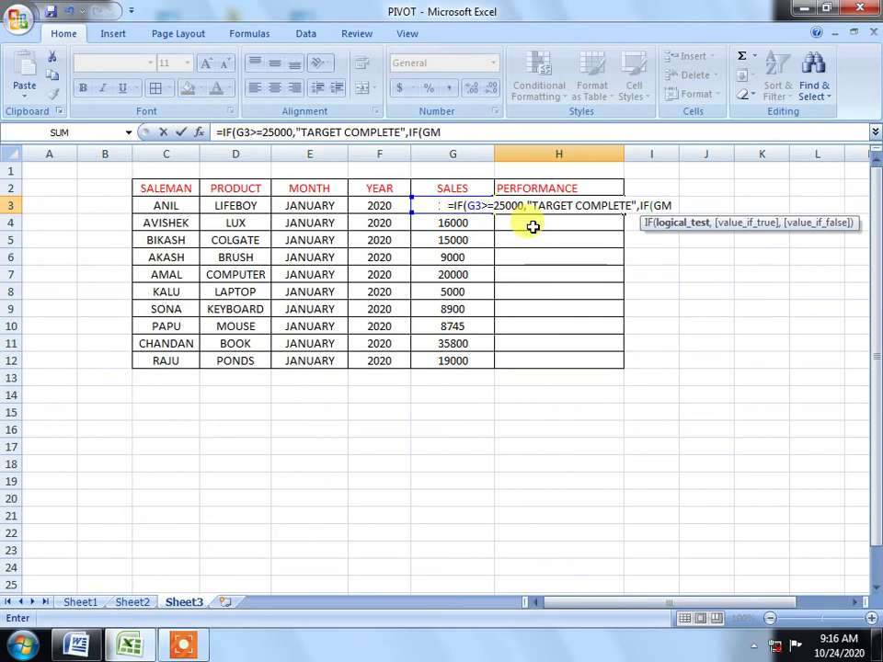
pyautogui.press('BackSpace')
pyautogui.write('3')
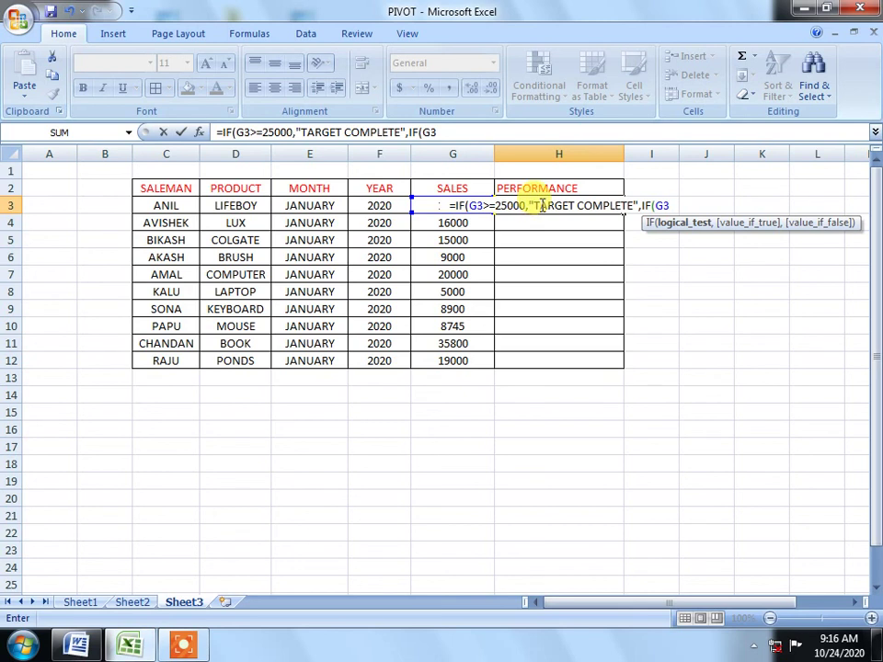
pyautogui.write('>=')
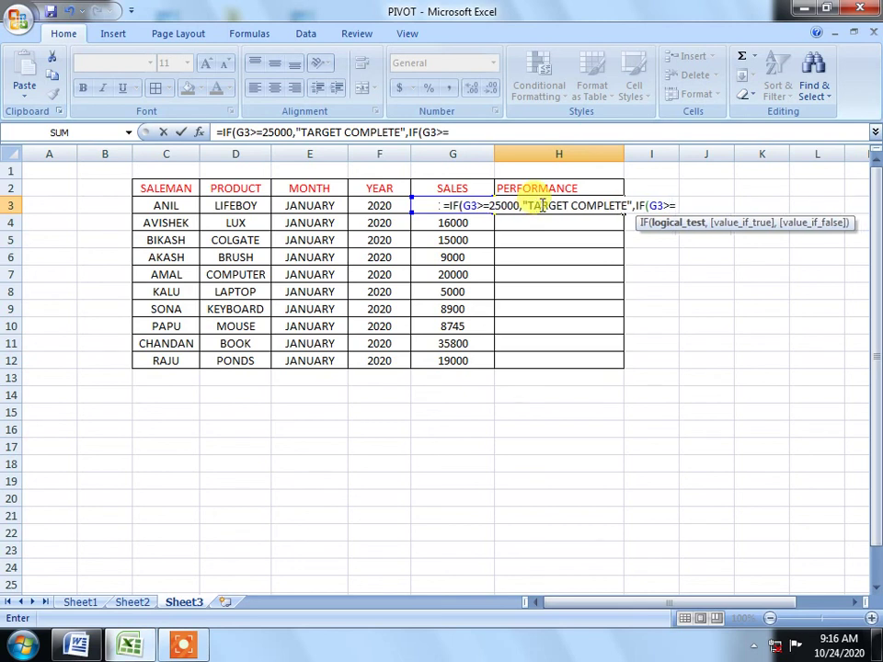
pyautogui.write('1500')
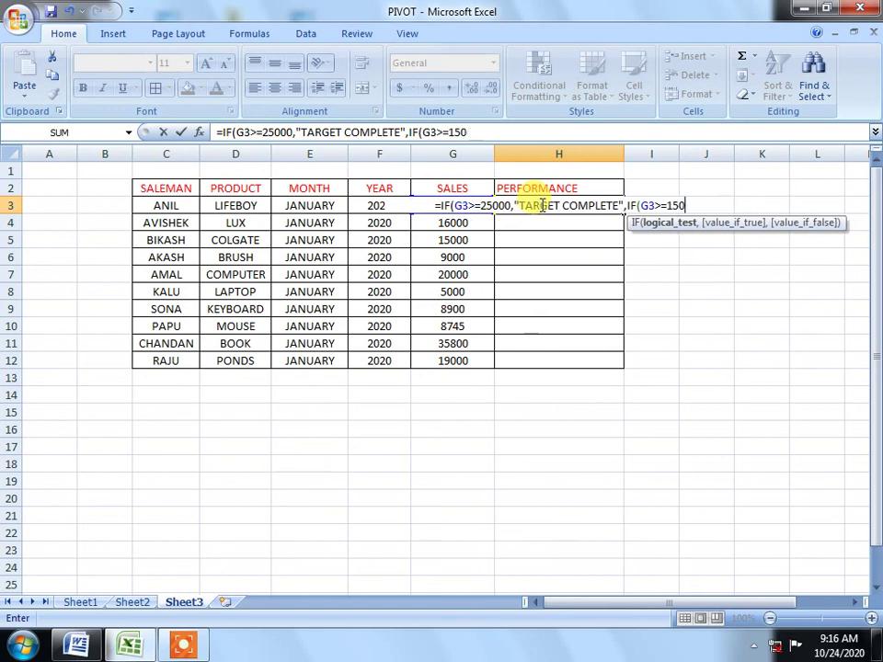
# Add "VERY GOOD" as the true value of the second IF in the H3 formula
pyautogui.write(',')
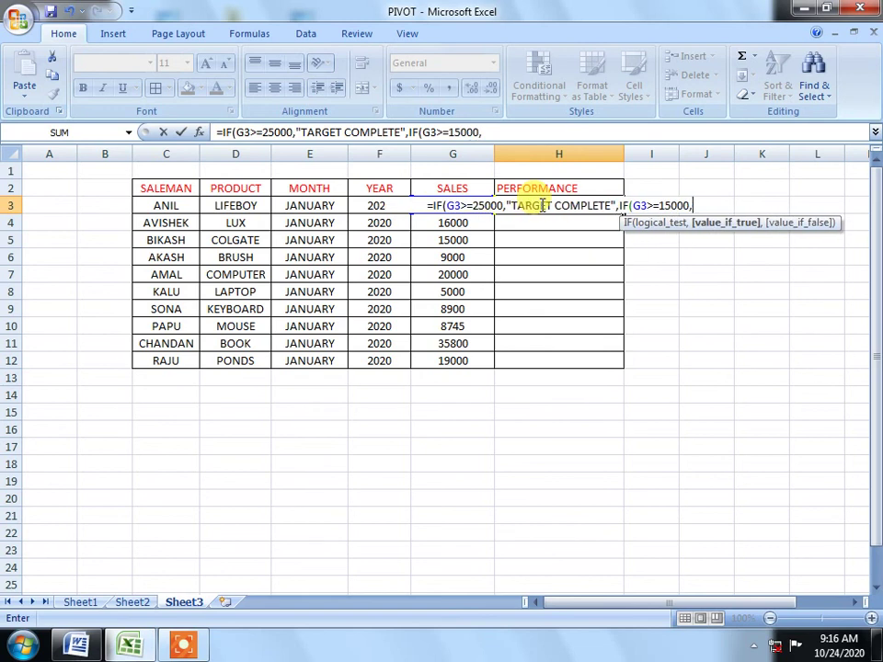
pyautogui.write('"V')
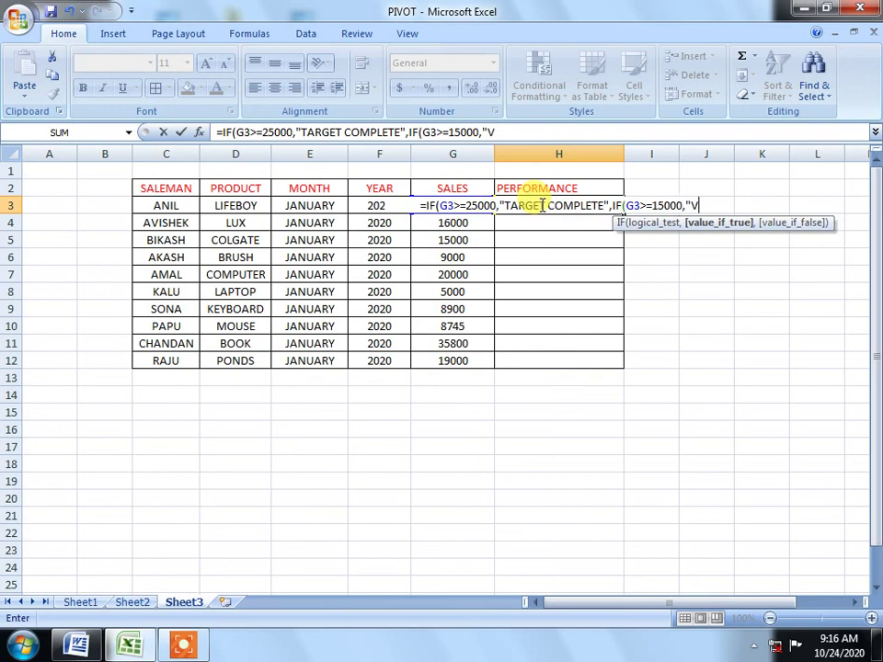
pyautogui.write('ERY')
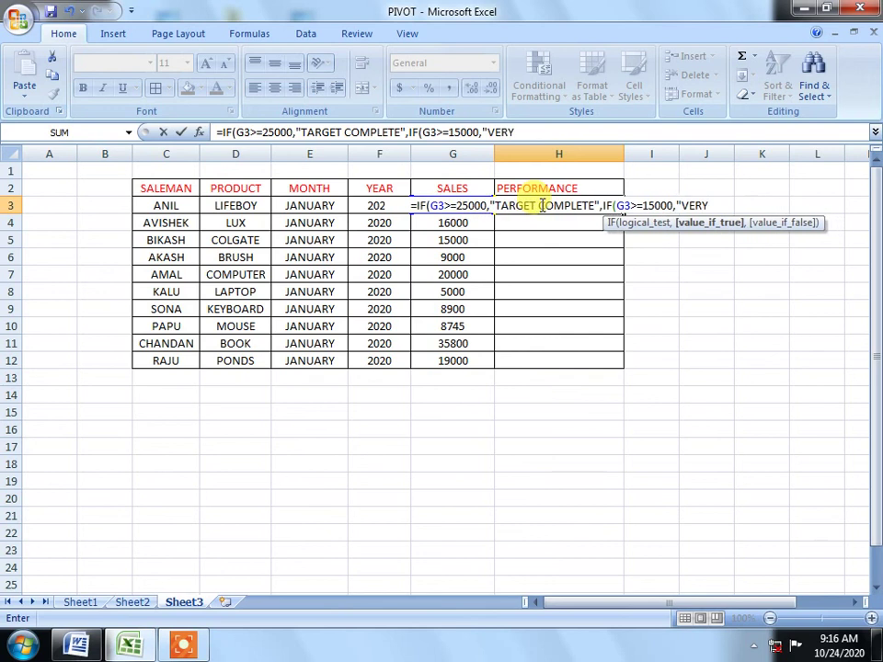
pyautogui.write(' GOOD')
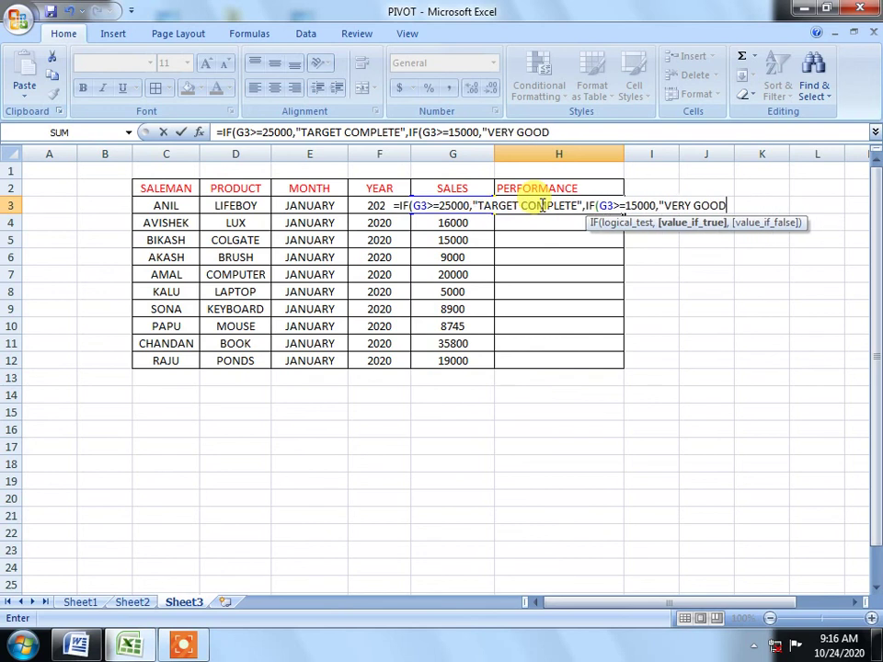
pyautogui.write('",')
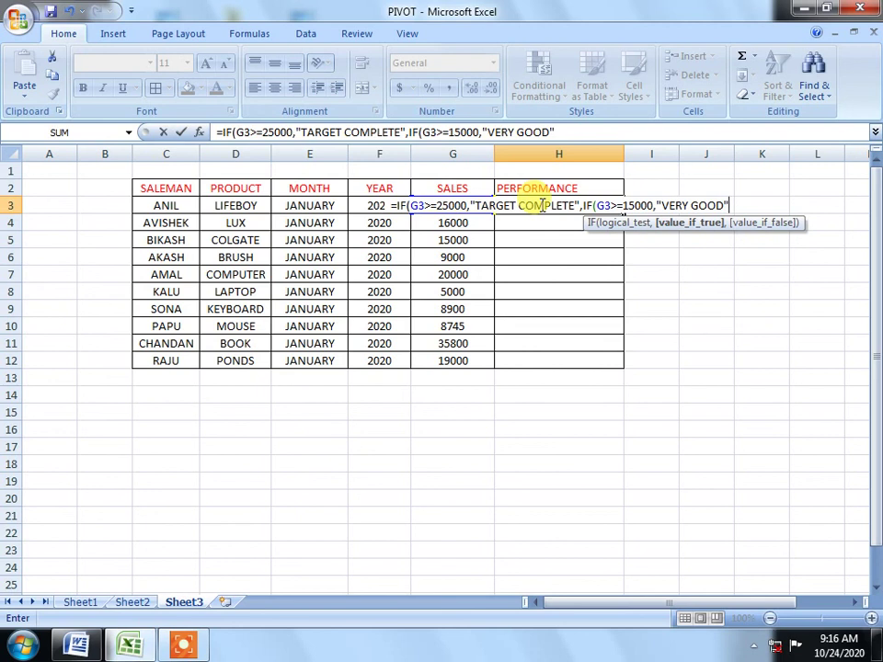
# Nest a third IF as the false value of the second one, with the logical test G3<14999
pyautogui.write(' IF')
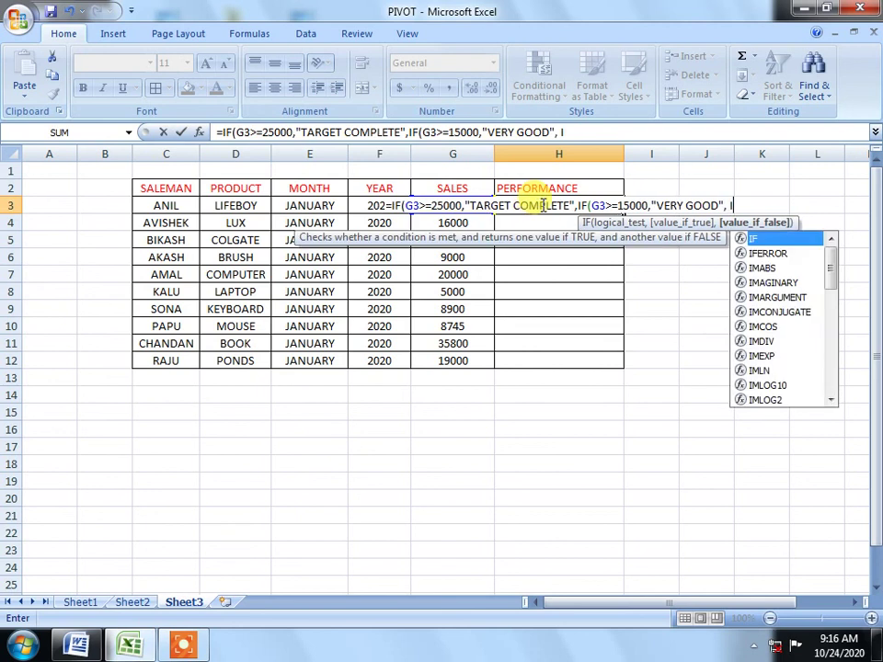
pyautogui.press('BackSpace')
pyautogui.press('BackSpace')
pyautogui.press('BackSpace')
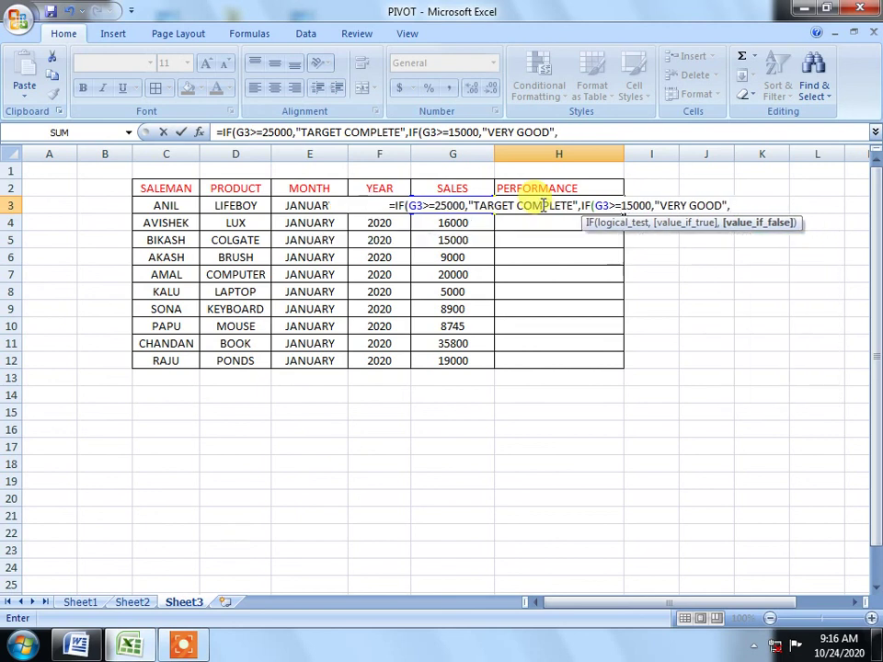
pyautogui.write('IF')
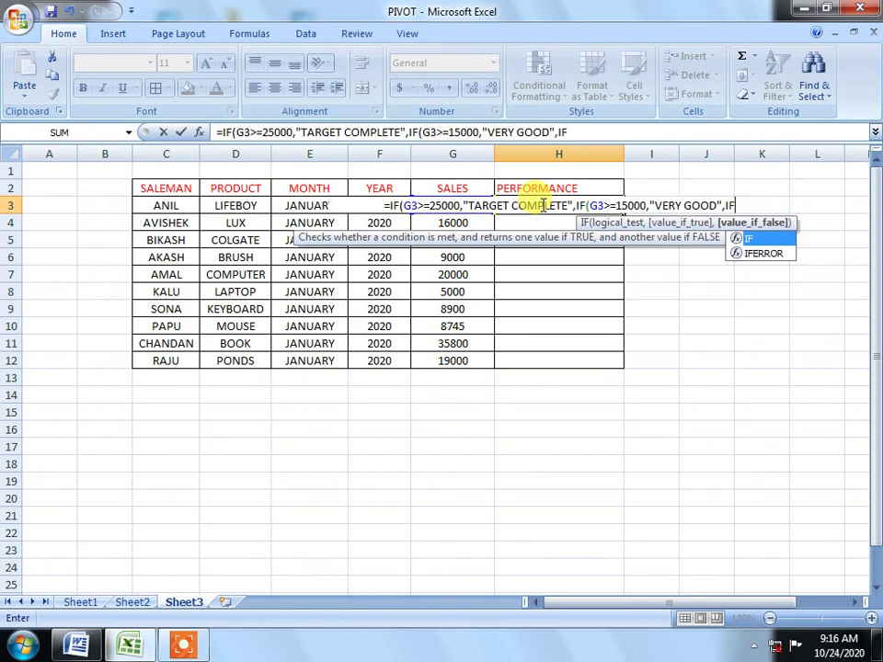
pyautogui.write('(G')
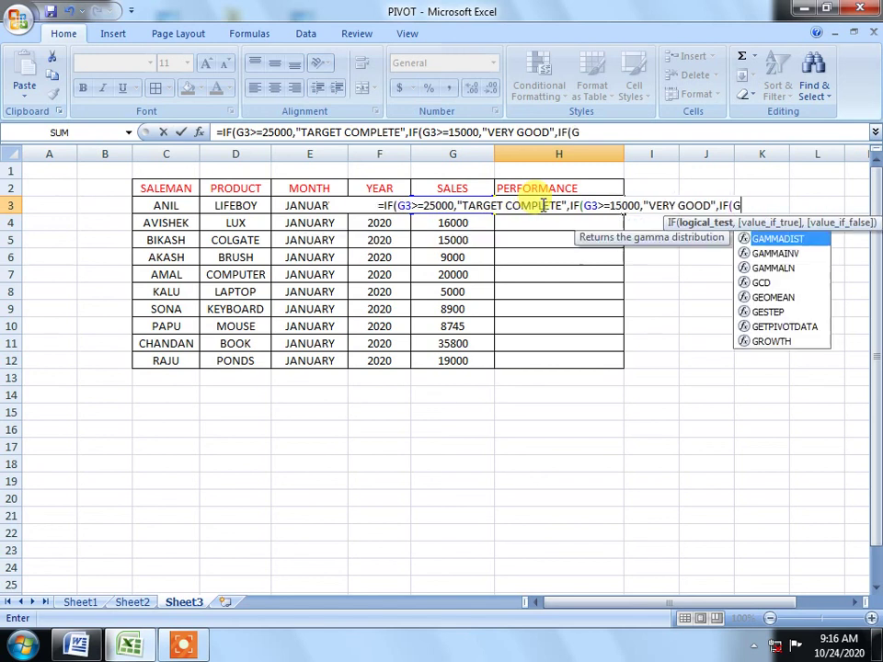
pyautogui.write('3')
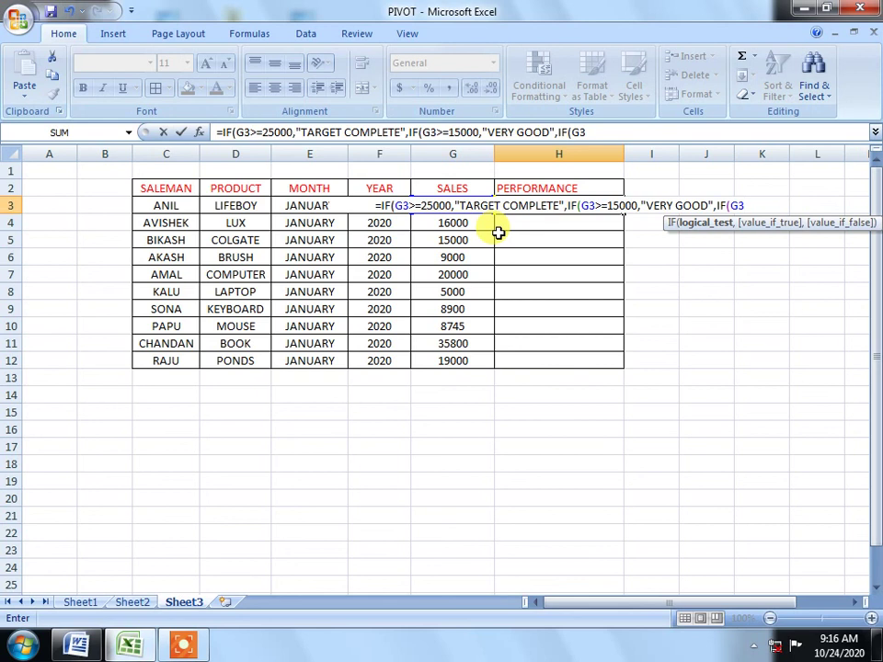
pyautogui.write('<')
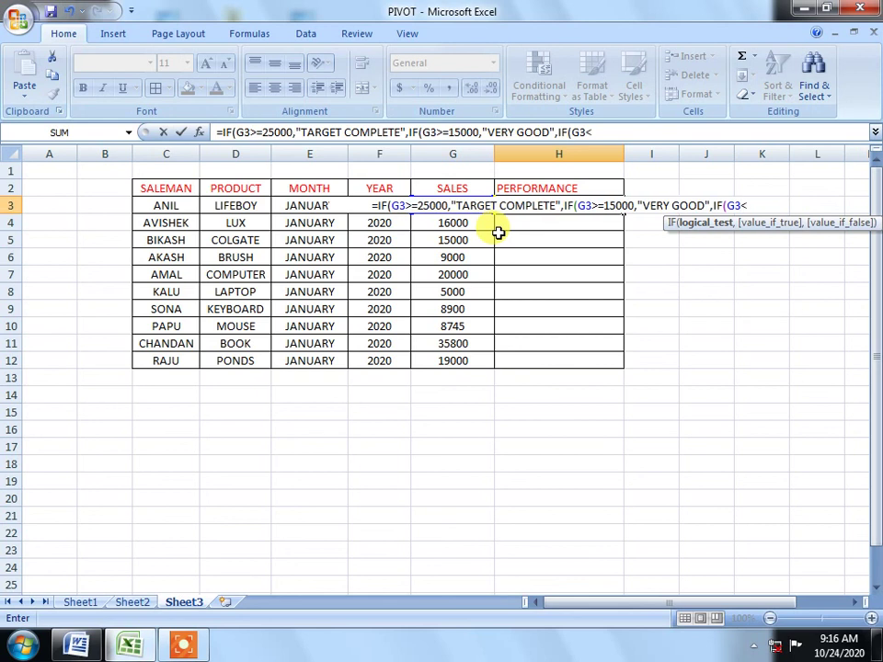
pyautogui.write('100')
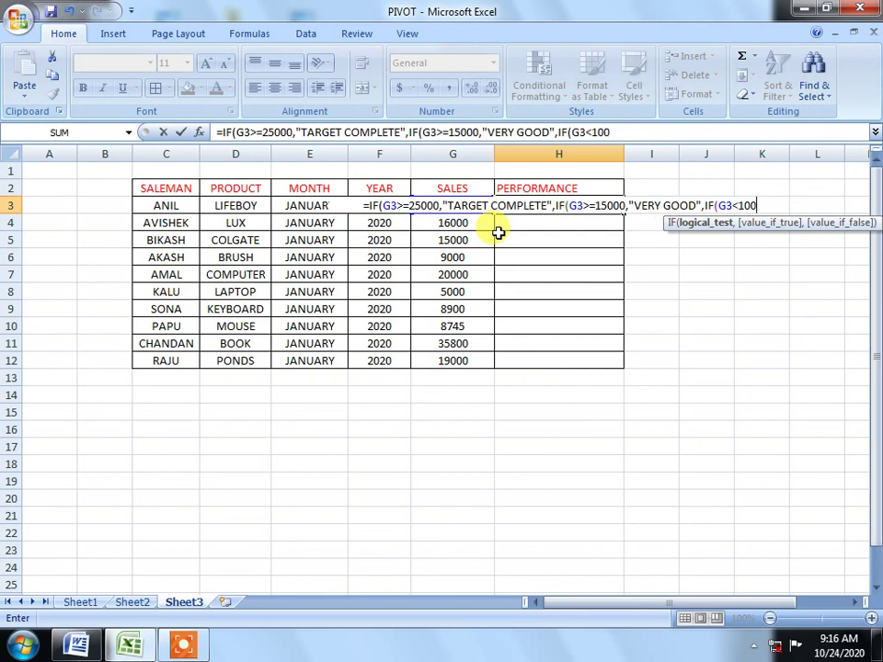
pyautogui.press('BackSpace')
pyautogui.press('BackSpace')
pyautogui.press('BackSpace')
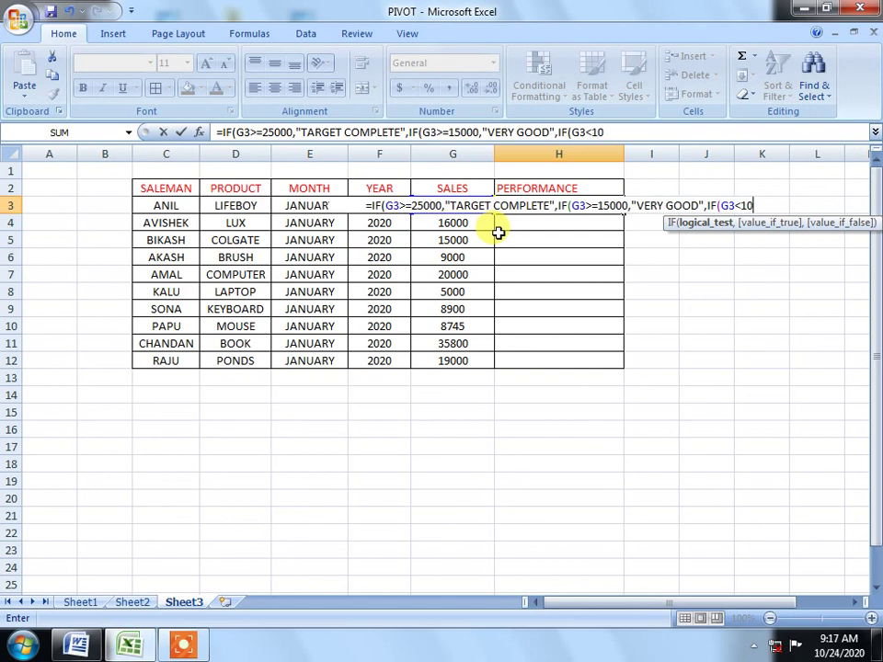
pyautogui.write('14999')
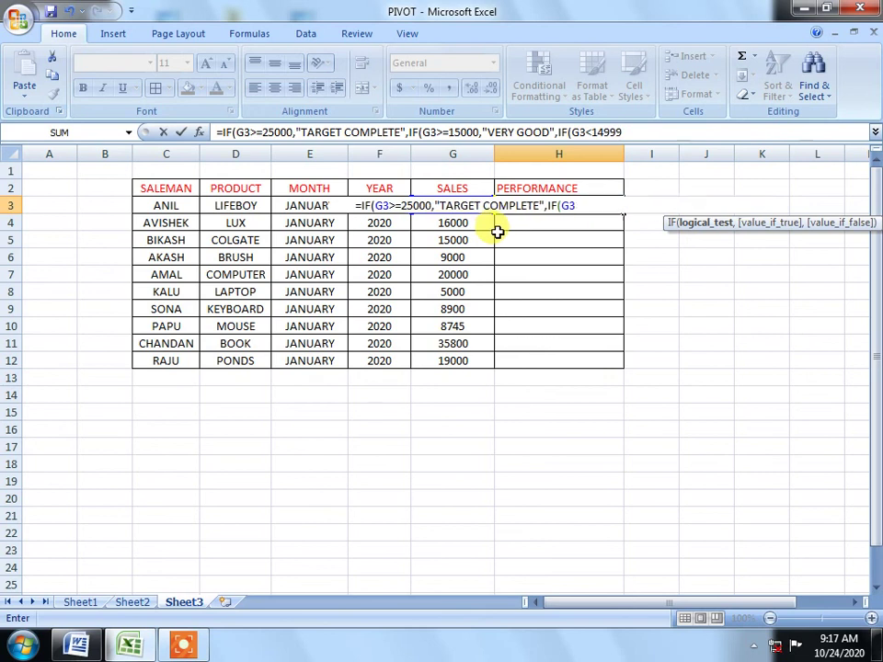
# Add " POOR" as the true value of the third IF, leave its false value empty, and close and enter the H3 formula
pyautogui.write('," POO')
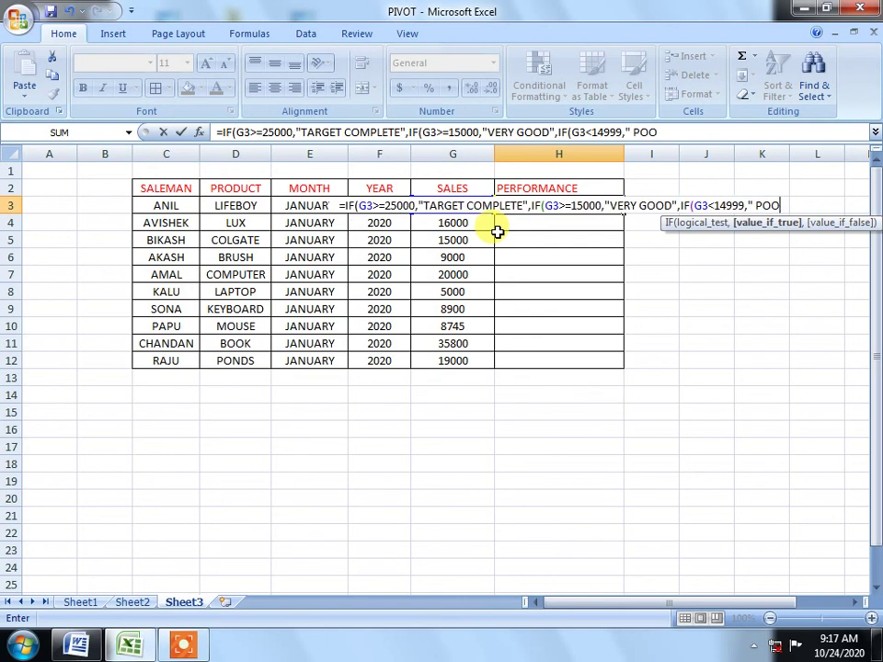
pyautogui.write('R"')
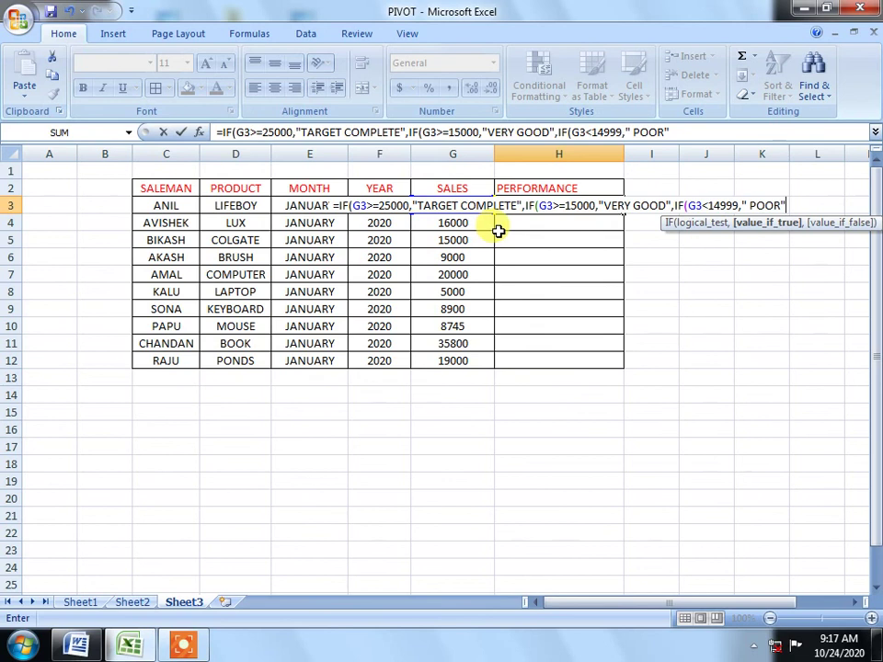
pyautogui.write(',')
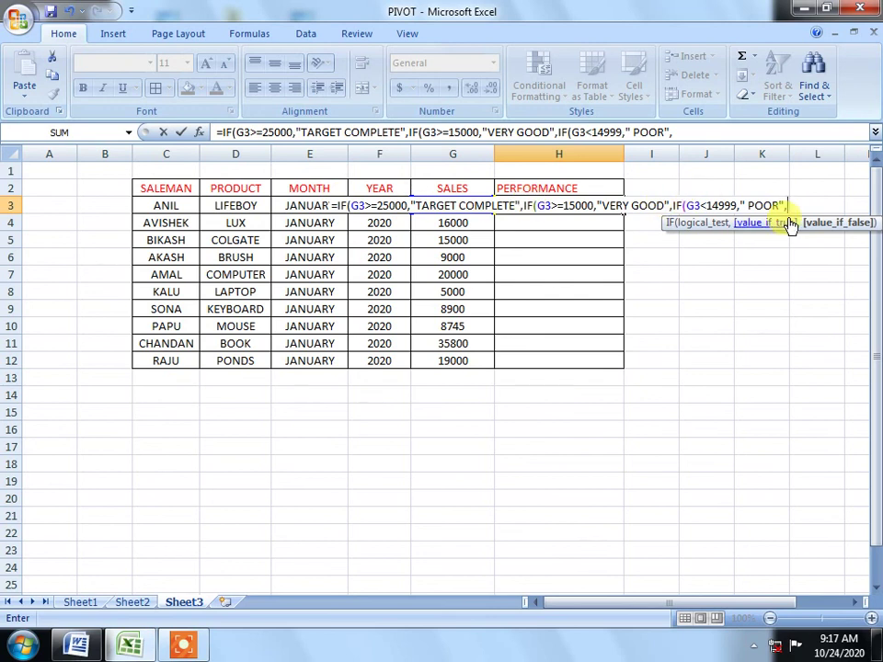
pyautogui.write('))')
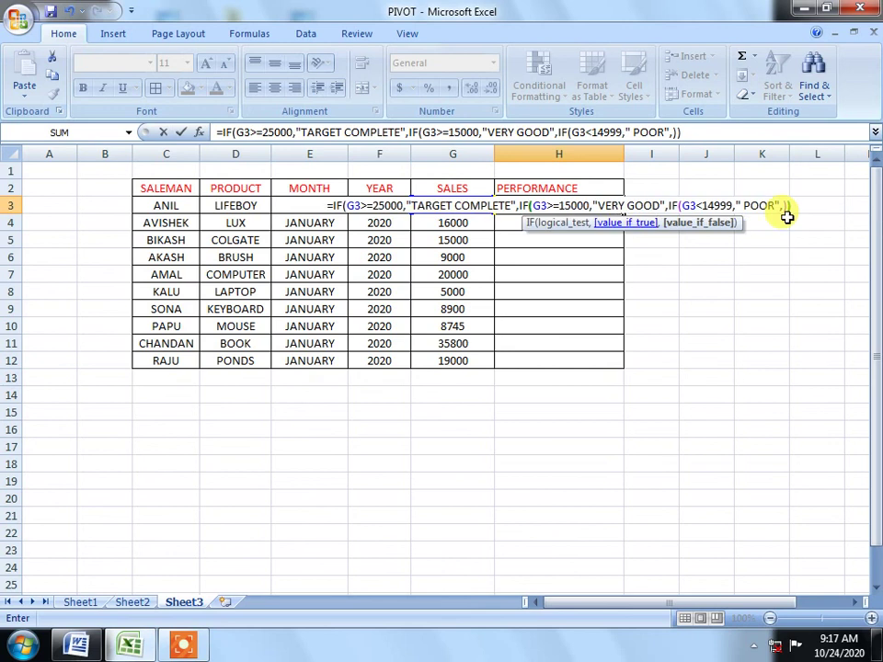
pyautogui.write(')')
pyautogui.press('Return')
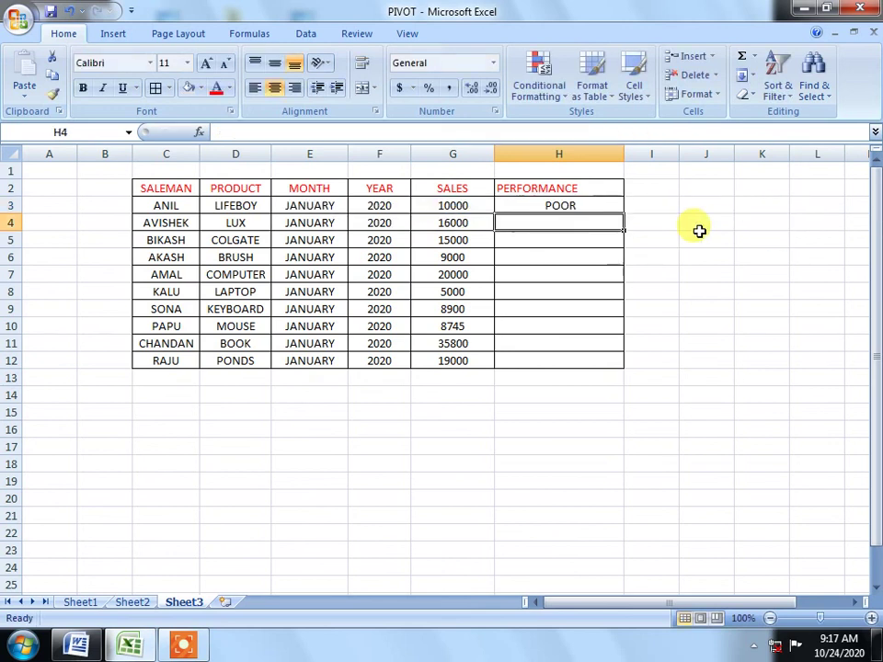
# Fill the H3 formula down the PERFORMANCE column through H12
pyautogui.click(574, 204)
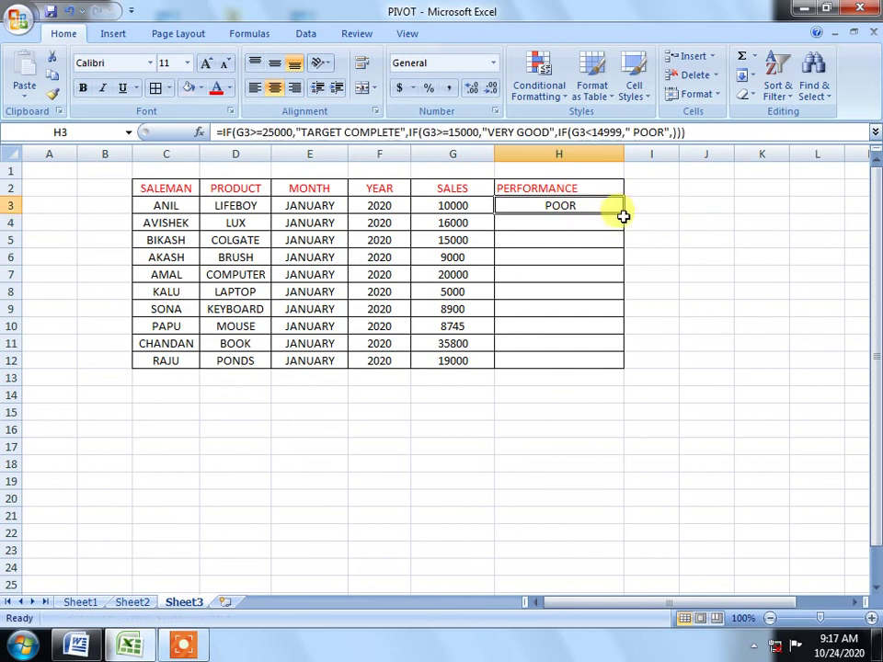
pyautogui.moveTo(625, 213); pyautogui.dragTo(627, 368)
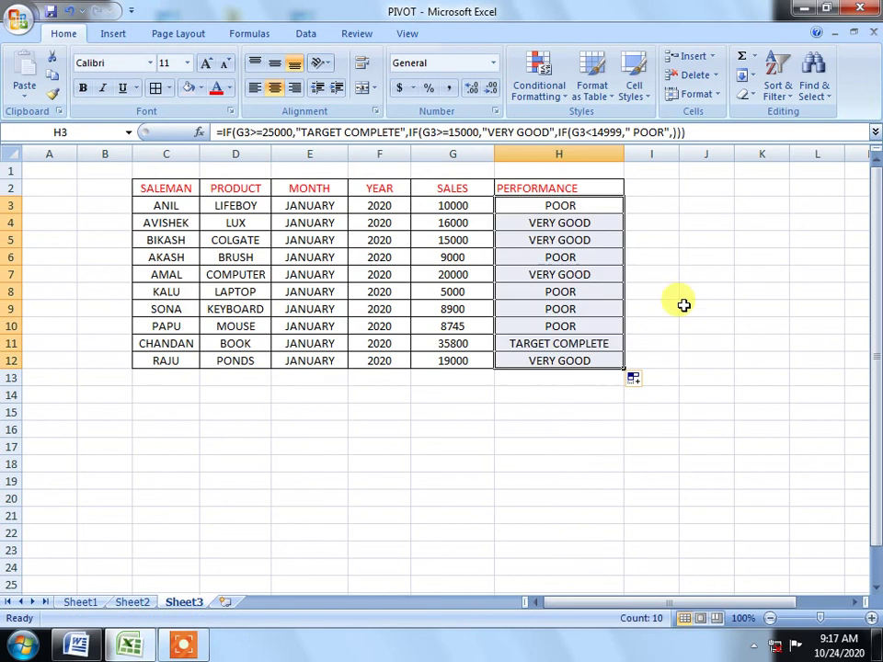
pyautogui.click(687, 307)
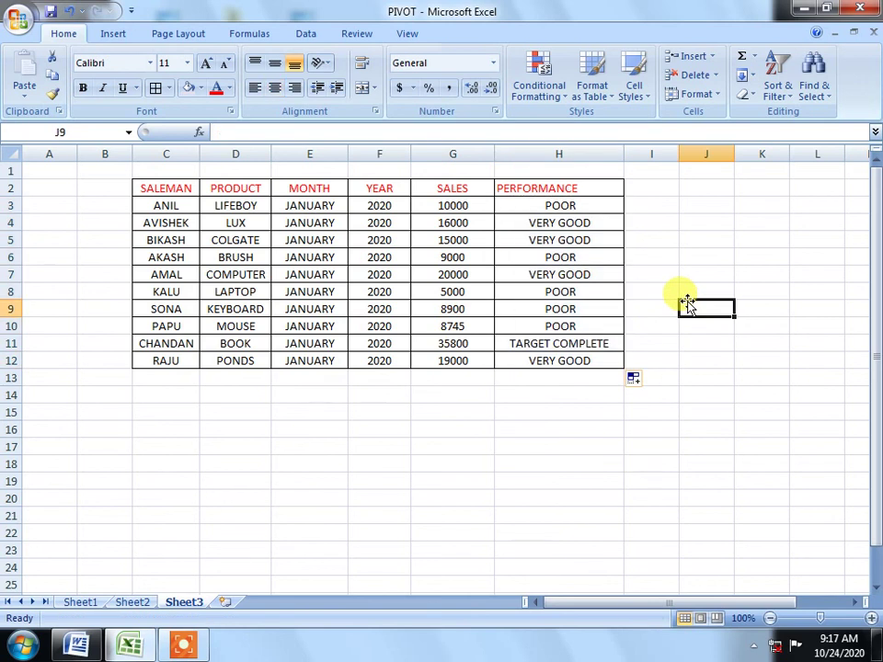
# Compare the sales amounts with the performance ratings in rows 3, 4 and 11
pyautogui.click(464, 207)
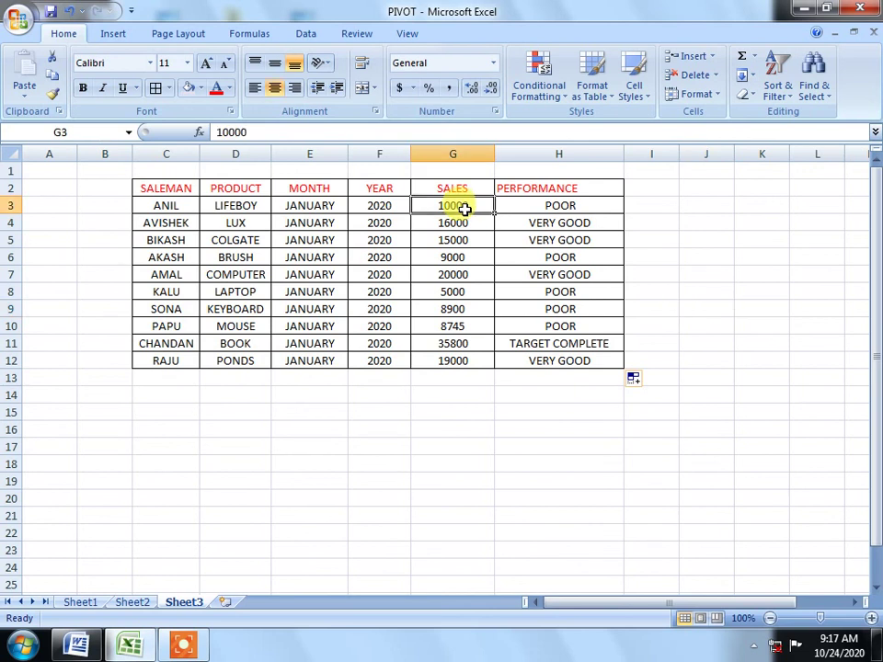
pyautogui.click(584, 209)
pyautogui.click(459, 223)
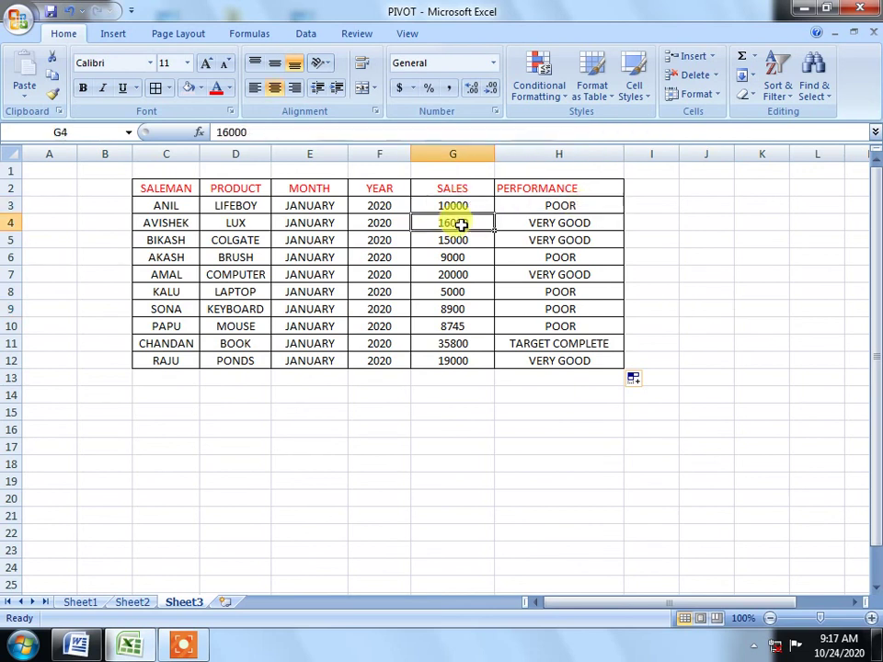
pyautogui.click(561, 223)
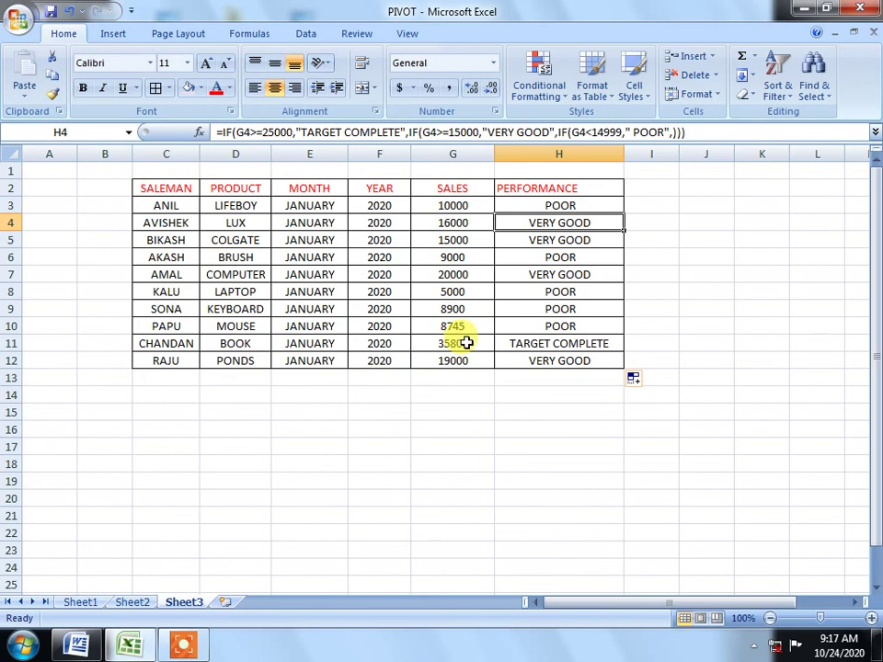
pyautogui.click(584, 345)
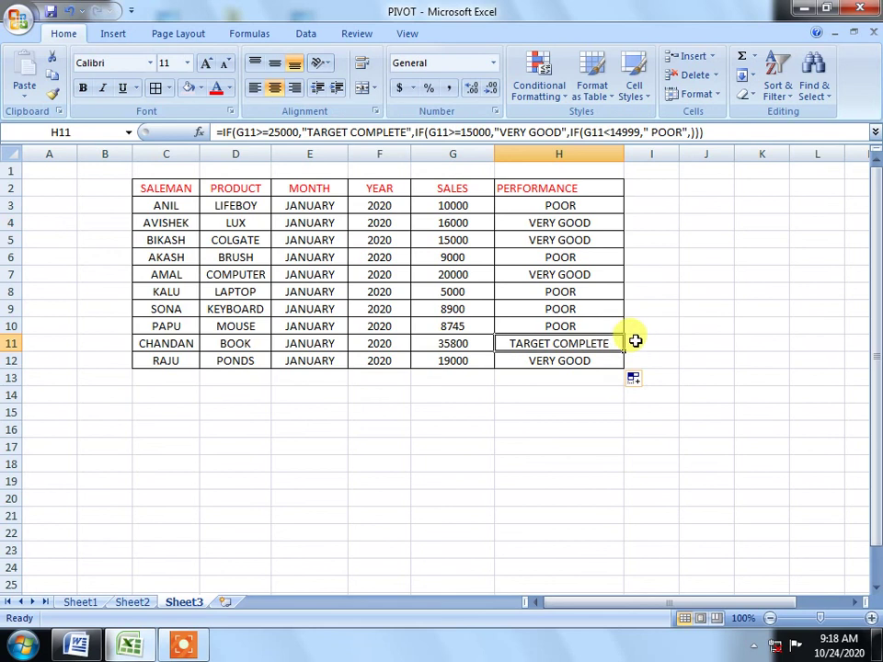